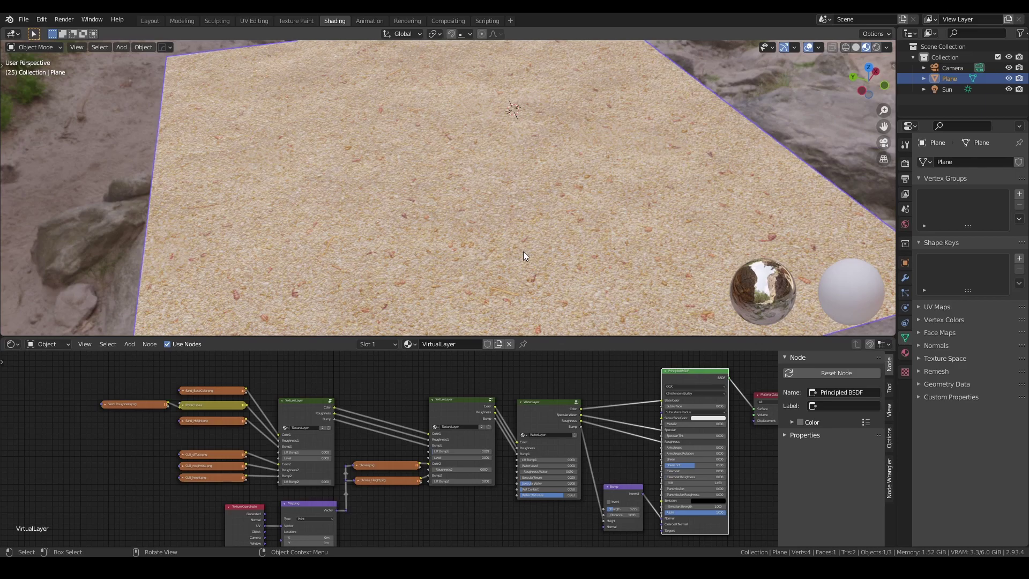
Maximize the node editor and frame the whole VirtualLayer node tree
{"action": "middle_click_drag", "start_coordinate": [522, 256], "coordinate": [500, 234]}
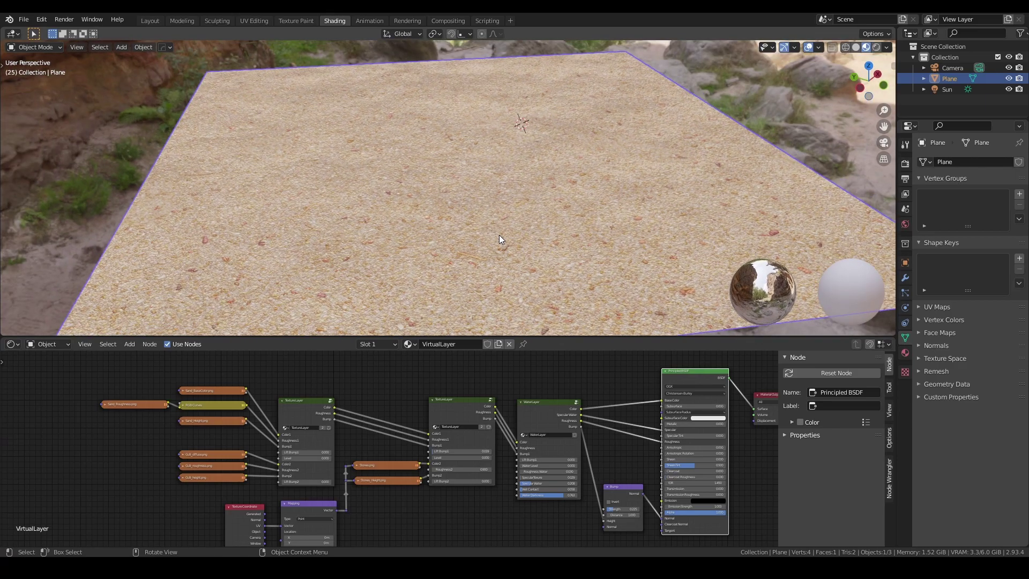
{"action": "scroll", "coordinate": [341, 427], "scroll_direction": "up", "scroll_amount": 4}
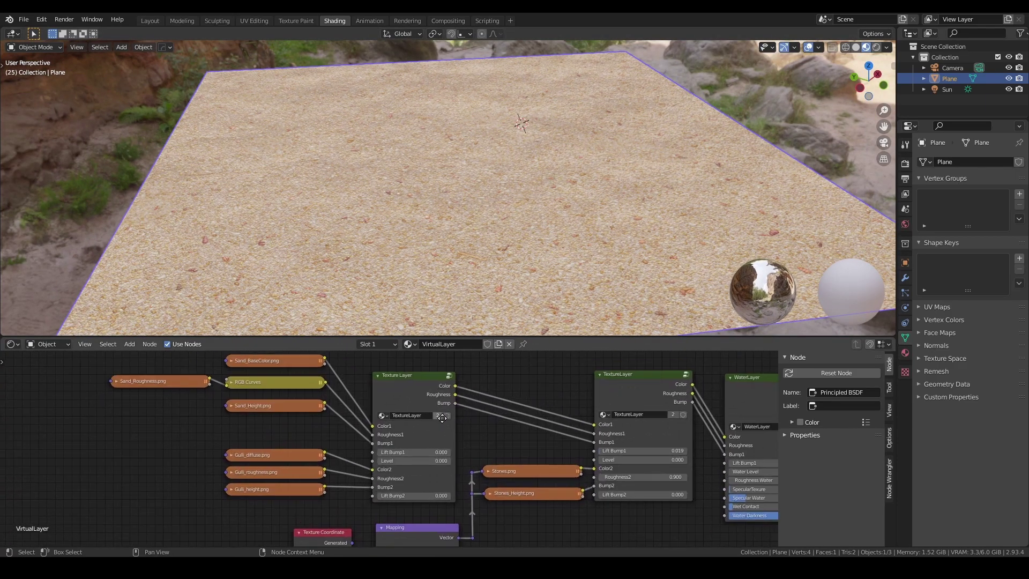
{"action": "key", "text": "ctrl+space"}
{"action": "scroll", "coordinate": [404, 416], "scroll_direction": "down", "scroll_amount": 6}
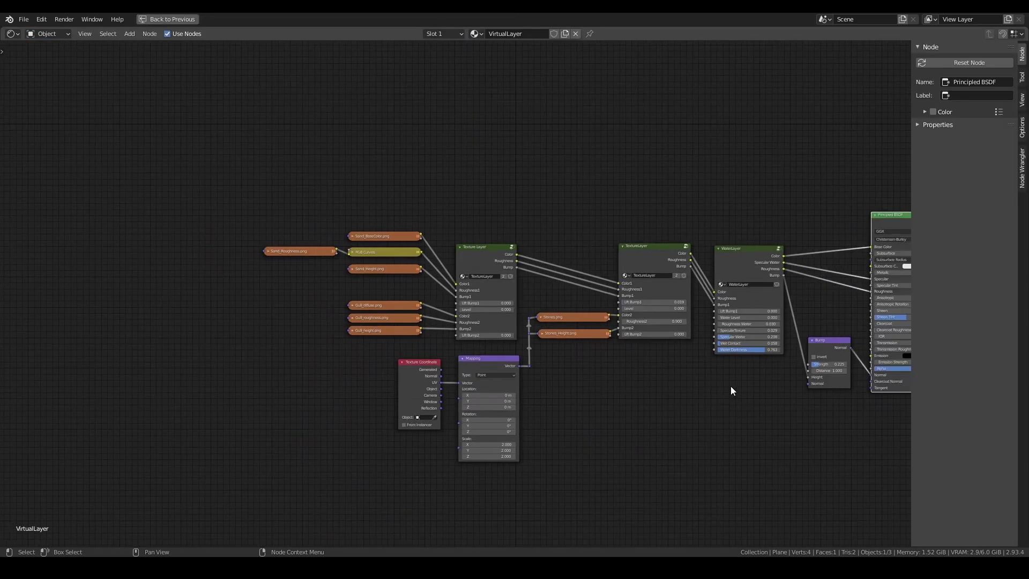
{"action": "middle_click_drag", "start_coordinate": [731, 386], "coordinate": [548, 400]}
{"action": "scroll", "coordinate": [547, 400], "scroll_direction": "up", "scroll_amount": 2}
{"action": "scroll", "coordinate": [395, 394], "scroll_direction": "up", "scroll_amount": 1}
Nudge the TextureLayer and WaterLayer nodes into a tidier layout for review
{"action": "middle_click_drag", "start_coordinate": [396, 394], "coordinate": [547, 422]}
{"action": "left_click_drag", "start_coordinate": [439, 287], "coordinate": [437, 286]}
{"action": "middle_click_drag", "start_coordinate": [543, 309], "coordinate": [378, 286]}
{"action": "mouse_move", "coordinate": [593, 271]}
{"action": "left_mouse_down"}
{"action": "mouse_move", "coordinate": [605, 265]}
{"action": "mouse_move", "coordinate": [595, 269]}
{"action": "left_mouse_up"}
{"action": "left_click_drag", "start_coordinate": [474, 263], "coordinate": [481, 264]}
{"action": "middle_click_drag", "start_coordinate": [453, 289], "coordinate": [498, 289]}
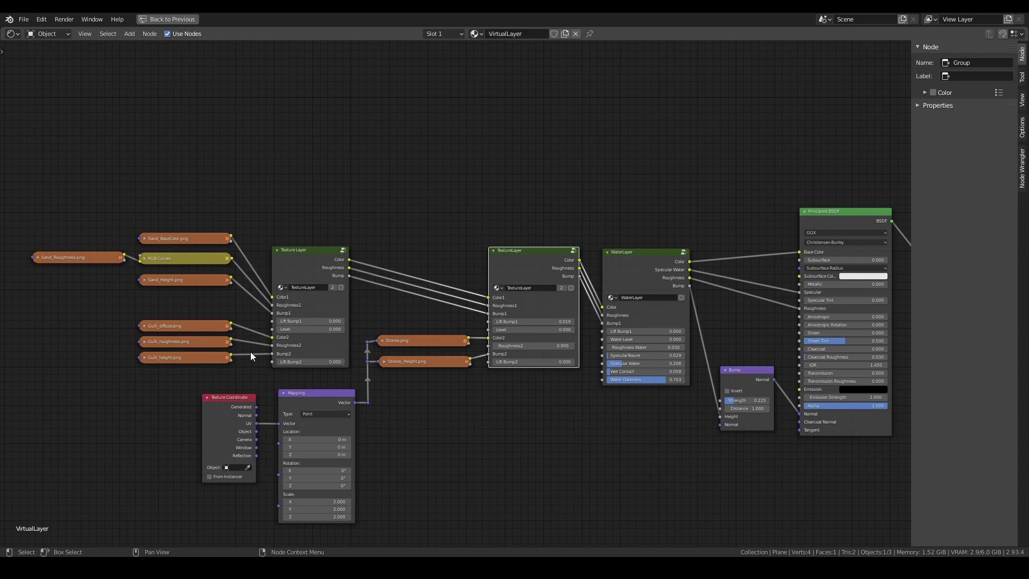
{"action": "middle_click_drag", "start_coordinate": [262, 315], "coordinate": [400, 320]}
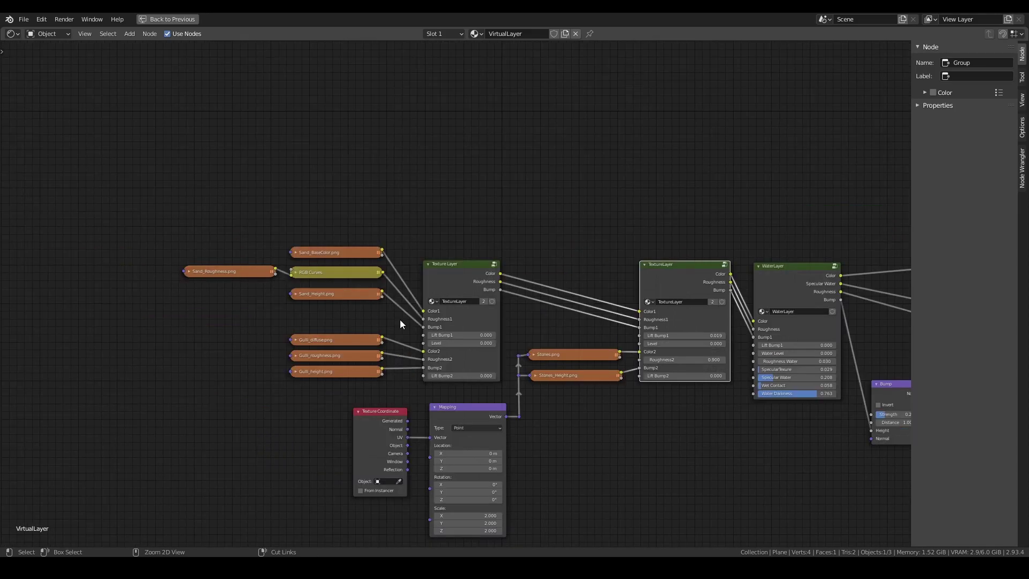
Restore the 3D view and preview Sand_BaseColor, the RGB Curves output and Sand_Height on the plane
{"action": "key", "text": "ctrl+space"}
{"action": "scroll", "coordinate": [355, 356], "scroll_direction": "up", "scroll_amount": 4}
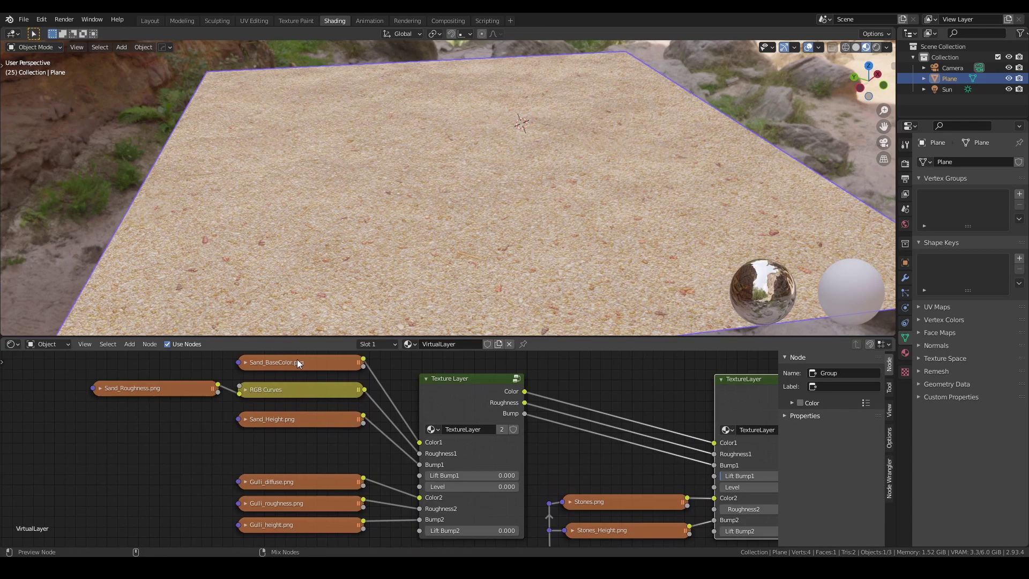
{"action": "left_click", "coordinate": [296, 359], "text": "ctrl+shift"}
{"action": "left_click", "coordinate": [300, 389], "text": "ctrl+shift"}
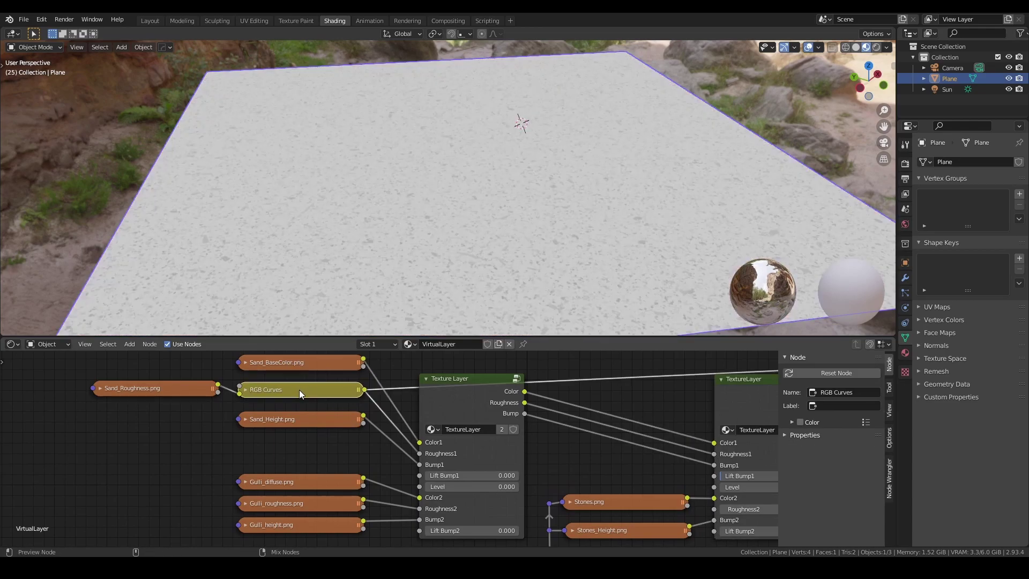
{"action": "left_click", "coordinate": [309, 419], "text": "ctrl+shift"}
Preview the Gulli_diffuse, Gulli_roughness and Gulli_height manhole maps on the plane
{"action": "middle_click_drag", "start_coordinate": [315, 446], "coordinate": [325, 412]}
{"action": "left_click", "coordinate": [306, 439], "text": "ctrl+shift"}
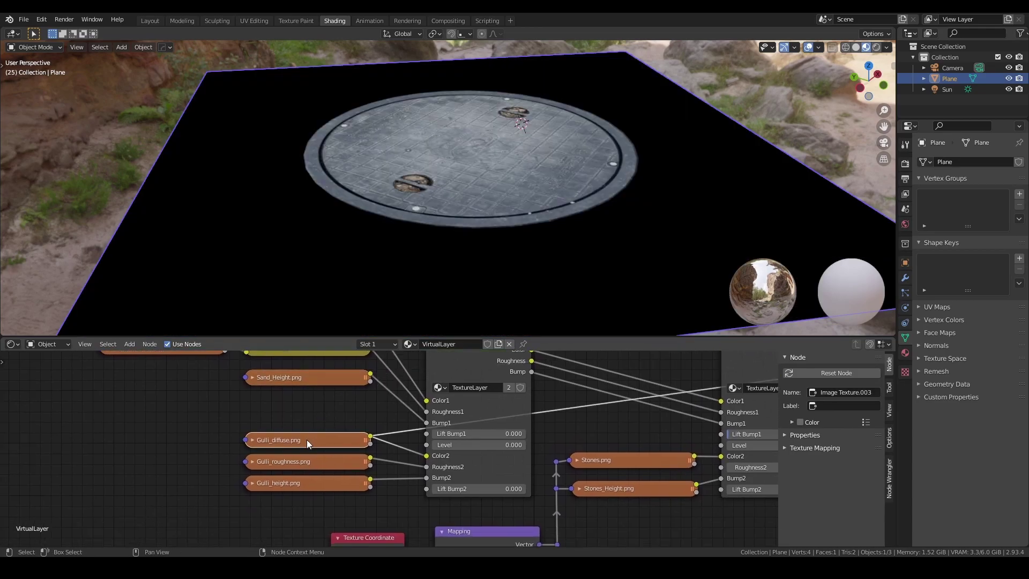
{"action": "left_click", "coordinate": [328, 461], "text": "ctrl+shift"}
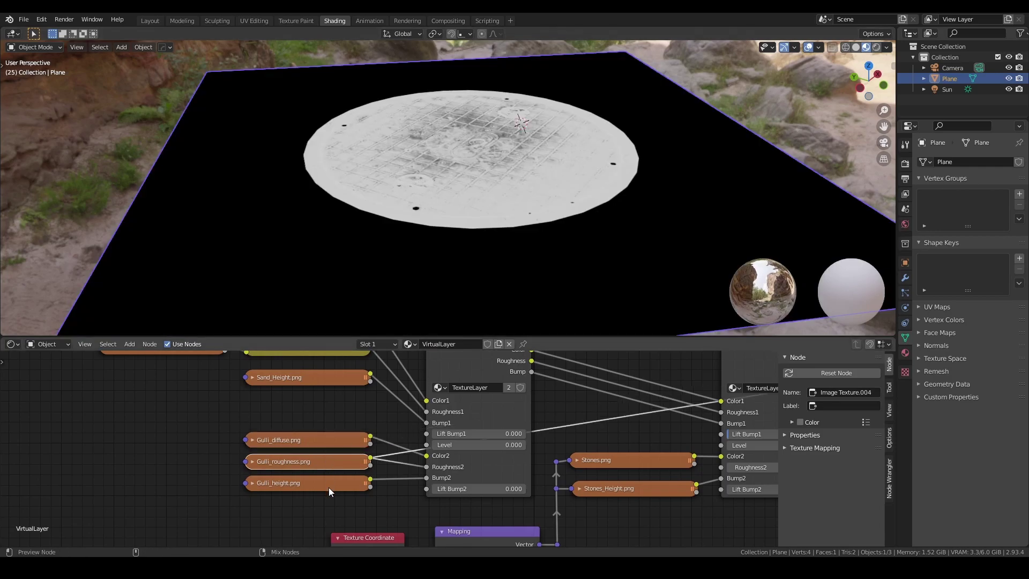
{"action": "left_click", "coordinate": [329, 486], "text": "ctrl+shift"}
Preview the Stones.png texture and the Stones_Height mask on the plane
{"action": "scroll", "coordinate": [334, 475], "scroll_direction": "down", "scroll_amount": 5}
{"action": "middle_click_drag", "start_coordinate": [535, 464], "coordinate": [448, 414]}
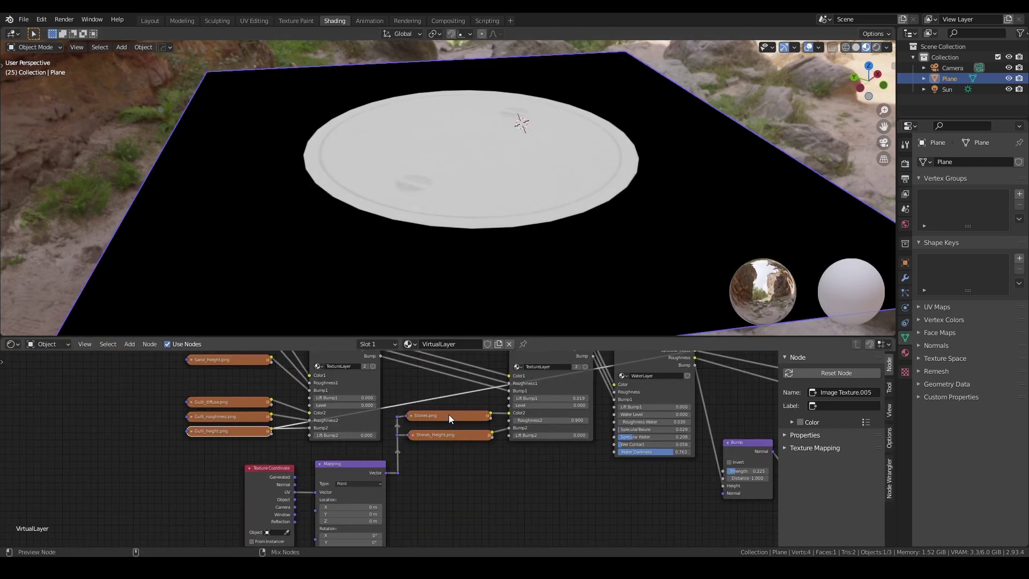
{"action": "left_click", "coordinate": [448, 414], "text": "ctrl+shift"}
{"action": "left_click", "coordinate": [455, 434], "text": "ctrl+shift"}
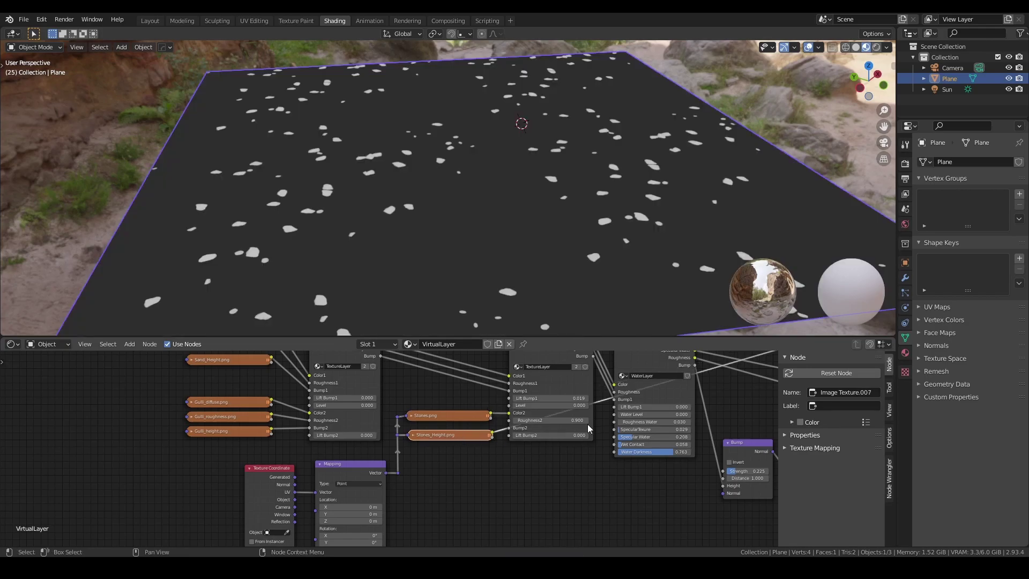
{"action": "middle_click_drag", "start_coordinate": [583, 422], "coordinate": [318, 483]}
{"action": "left_click", "coordinate": [587, 363], "text": "ctrl+shift"}
{"action": "middle_click_drag", "start_coordinate": [161, 445], "coordinate": [368, 428]}
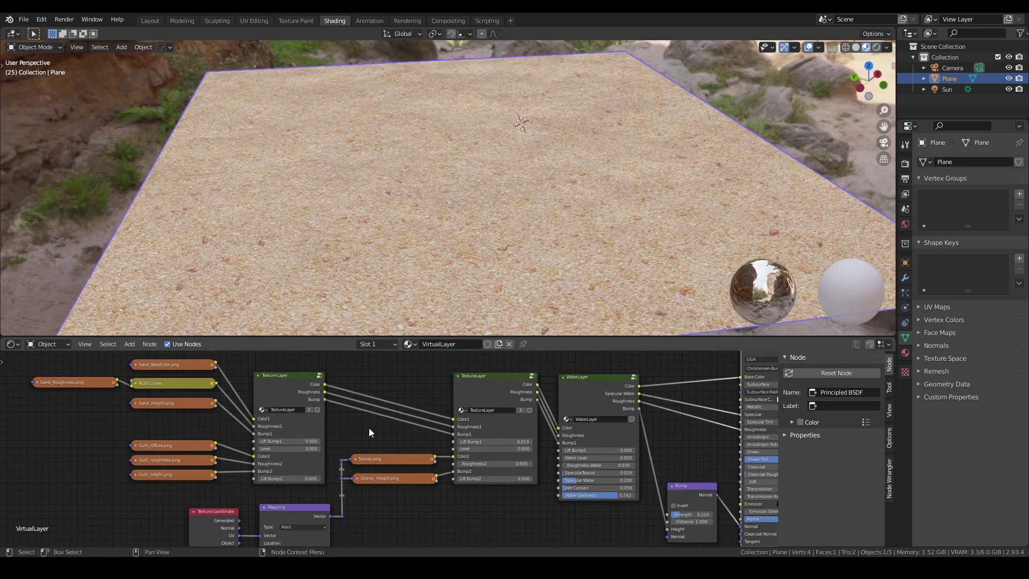
{"action": "left_click_drag", "start_coordinate": [278, 396], "coordinate": [273, 397]}
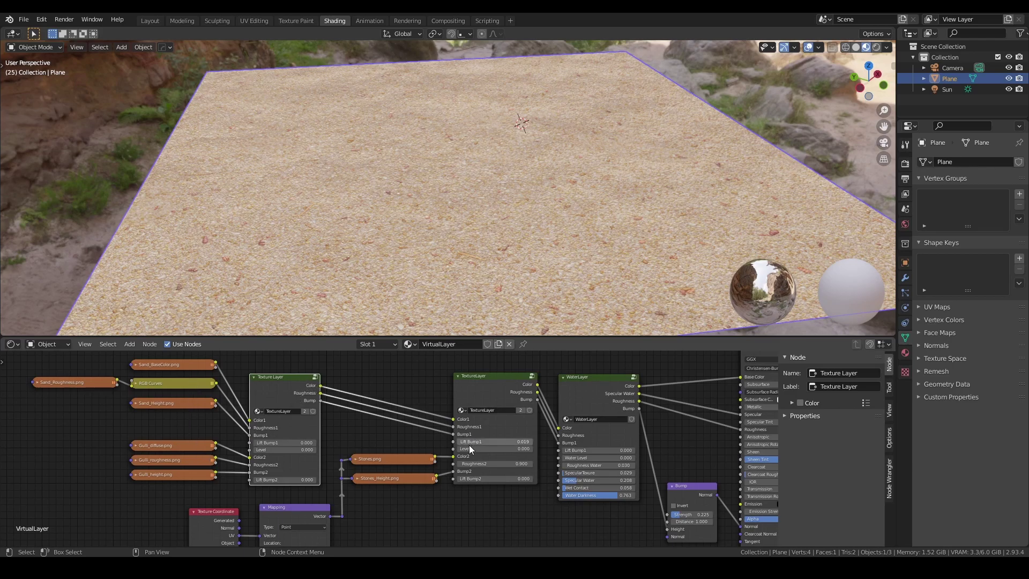
{"action": "middle_click_drag", "start_coordinate": [487, 444], "coordinate": [461, 439]}
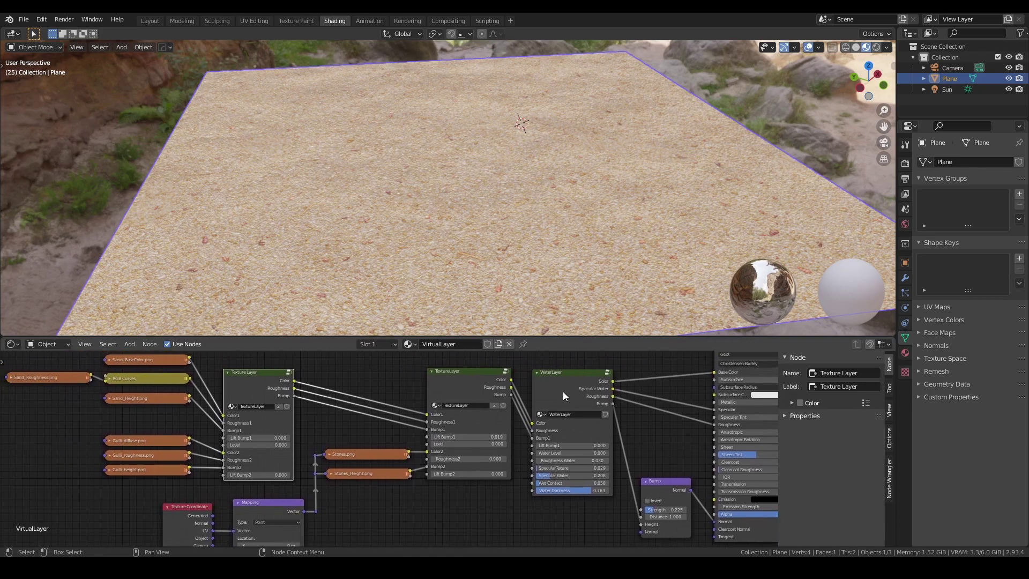
{"action": "left_click_drag", "start_coordinate": [563, 392], "coordinate": [565, 389]}
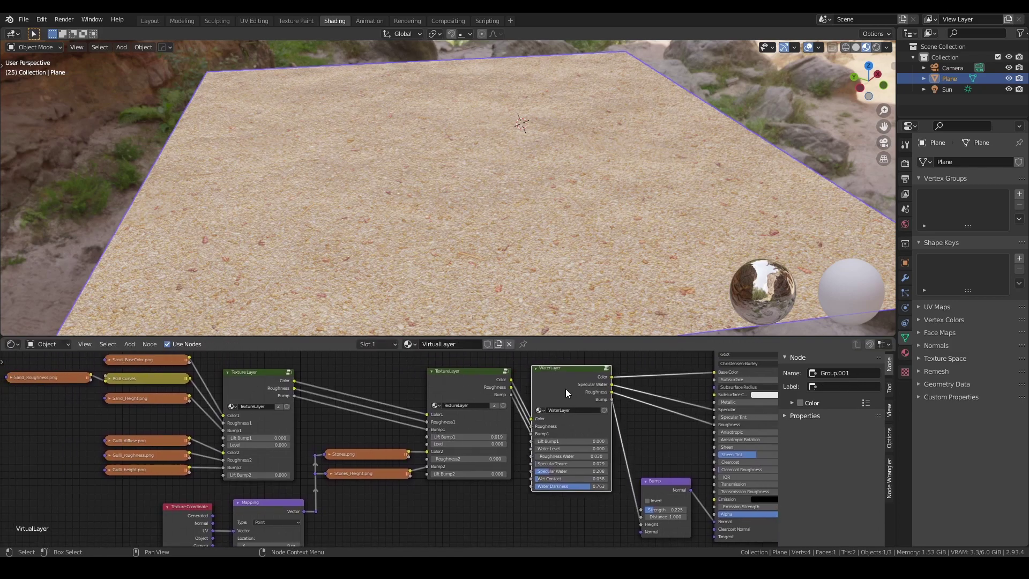
{"action": "middle_click_drag", "start_coordinate": [422, 421], "coordinate": [521, 423]}
{"action": "scroll", "coordinate": [300, 458], "scroll_direction": "up", "scroll_amount": 2}
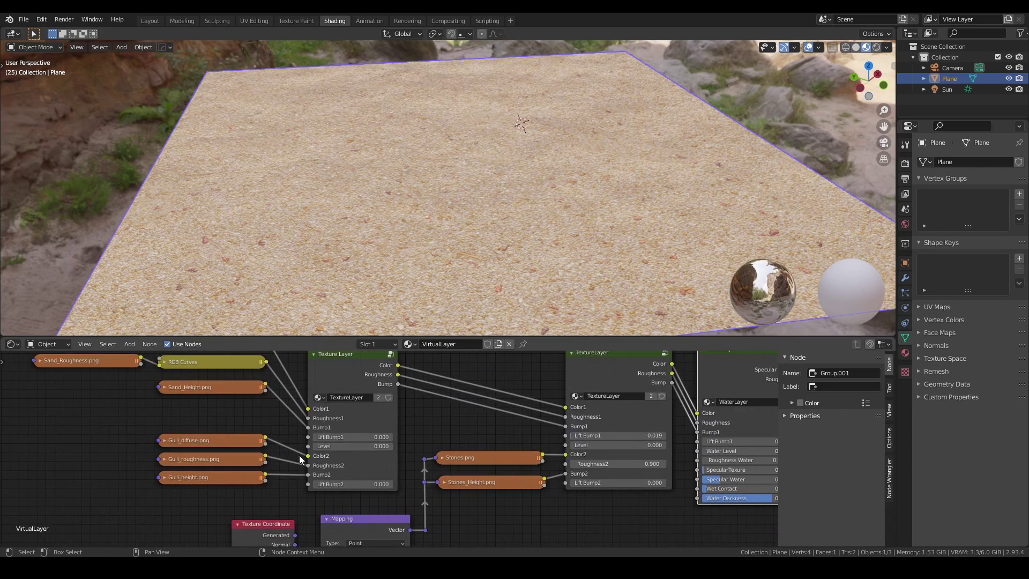
{"action": "scroll", "coordinate": [336, 448], "scroll_direction": "up", "scroll_amount": 2}
Raise the first TextureLayer's Level to 0.483 to reveal the manhole cover
{"action": "mouse_move", "coordinate": [353, 455]}
{"action": "left_mouse_down"}
{"action": "mouse_move", "coordinate": [398, 455]}
{"action": "mouse_move", "coordinate": [373, 455]}
{"action": "left_mouse_up"}
{"action": "scroll", "coordinate": [387, 454], "scroll_direction": "down", "scroll_amount": 3}
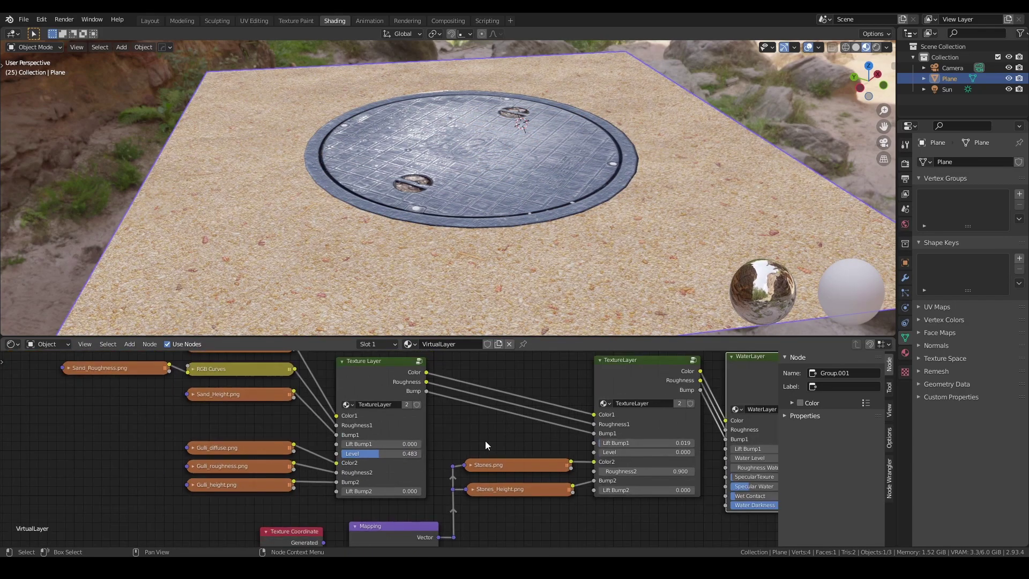
{"action": "middle_click_drag", "start_coordinate": [486, 443], "coordinate": [241, 448]}
Set the second TextureLayer's Level to 0.440, Lift Bump1 to 0.329, and raise Lift Bump2
{"action": "scroll", "coordinate": [243, 450], "scroll_direction": "up", "scroll_amount": 2}
{"action": "left_click_drag", "start_coordinate": [384, 456], "coordinate": [418, 457]}
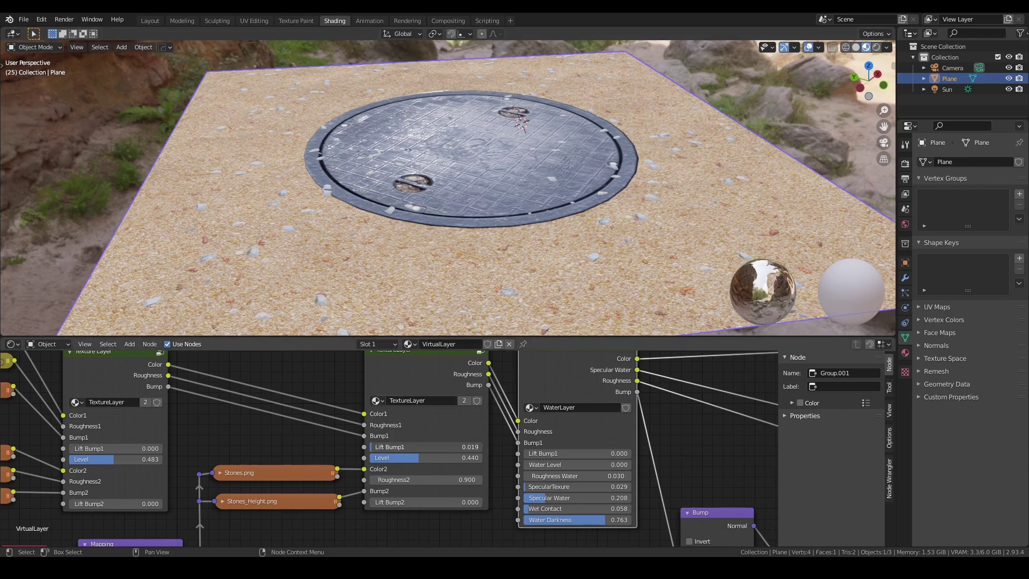
{"action": "left_click_drag", "start_coordinate": [388, 447], "coordinate": [405, 446]}
{"action": "left_click_drag", "start_coordinate": [403, 502], "coordinate": [396, 502]}
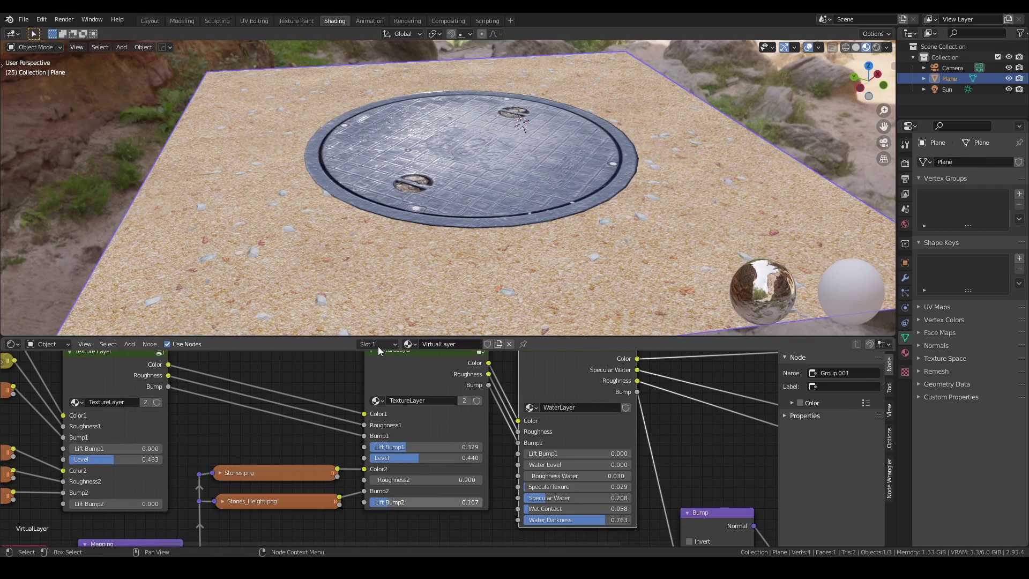
Lower Lift Bump2 to 0.167 and bring the WaterLayer sliders into view
{"action": "middle_click_drag", "start_coordinate": [407, 316], "coordinate": [393, 286]}
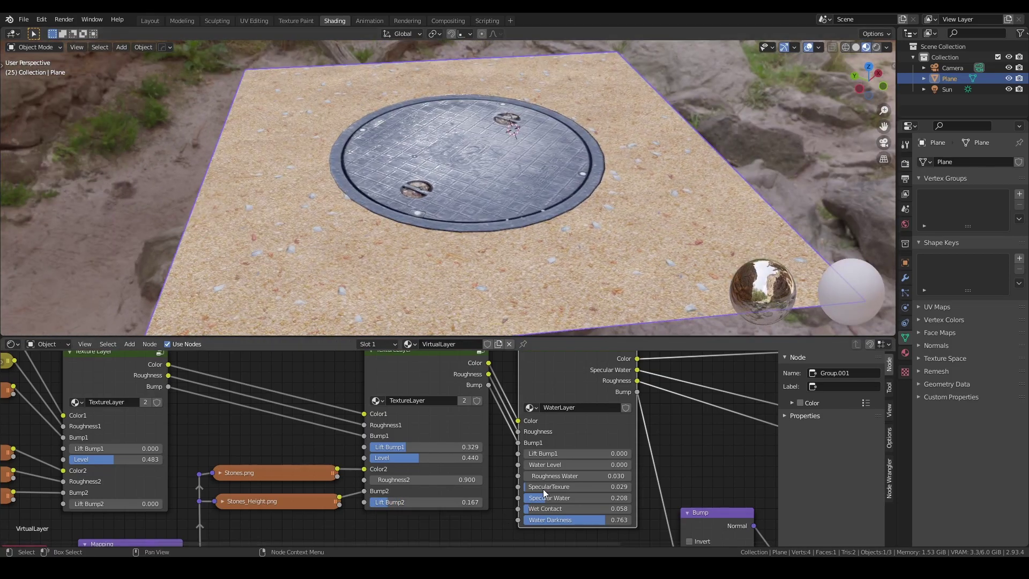
{"action": "middle_click_drag", "start_coordinate": [568, 463], "coordinate": [431, 472]}
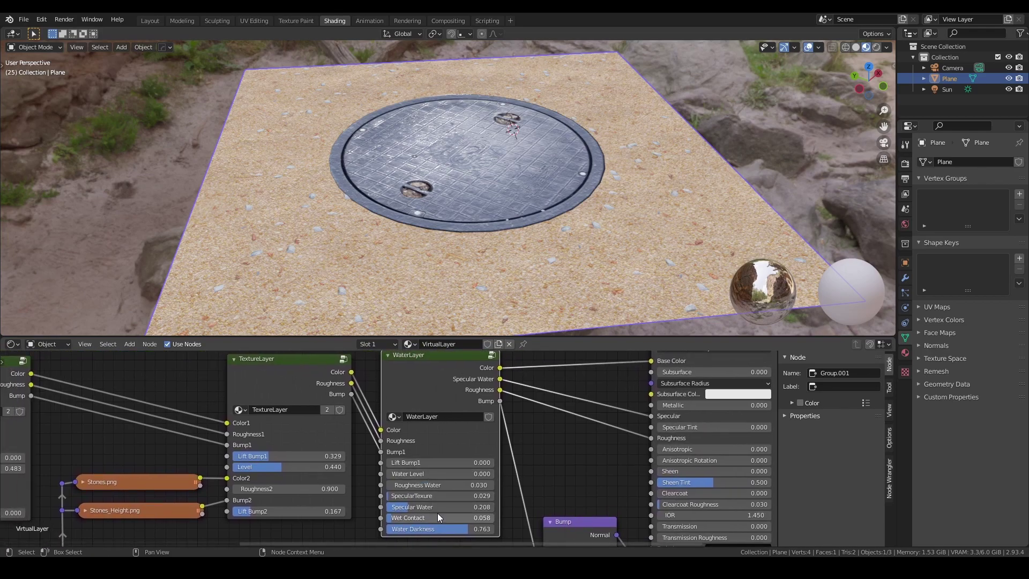
{"action": "scroll", "coordinate": [436, 510], "scroll_direction": "up", "scroll_amount": 4}
{"action": "middle_click_drag", "start_coordinate": [436, 510], "coordinate": [428, 465]}
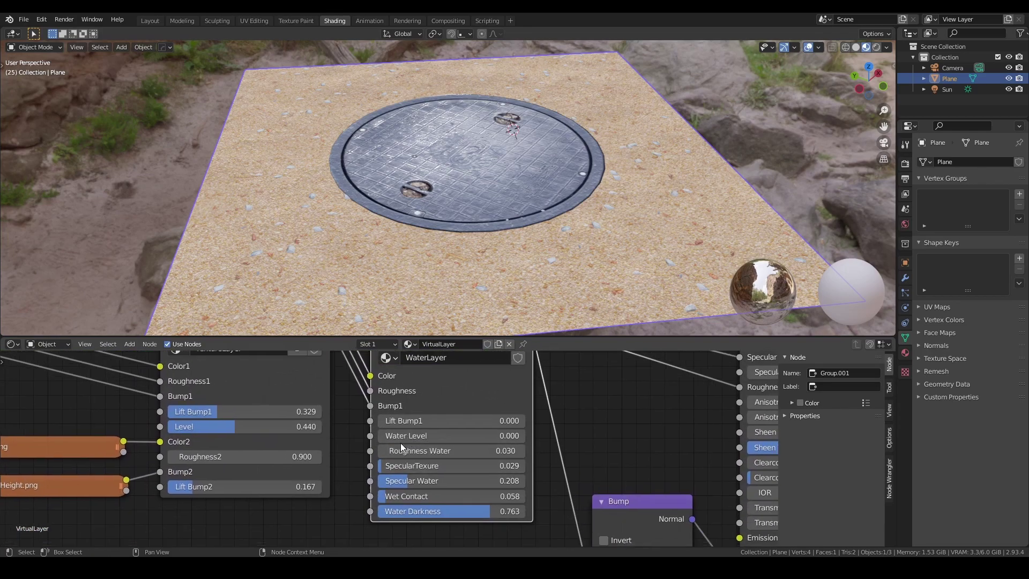
Raise the WaterLayer's Water Level to 0.261 and set Wet Contact to 0.048
{"action": "left_click_drag", "start_coordinate": [401, 440], "coordinate": [424, 440]}
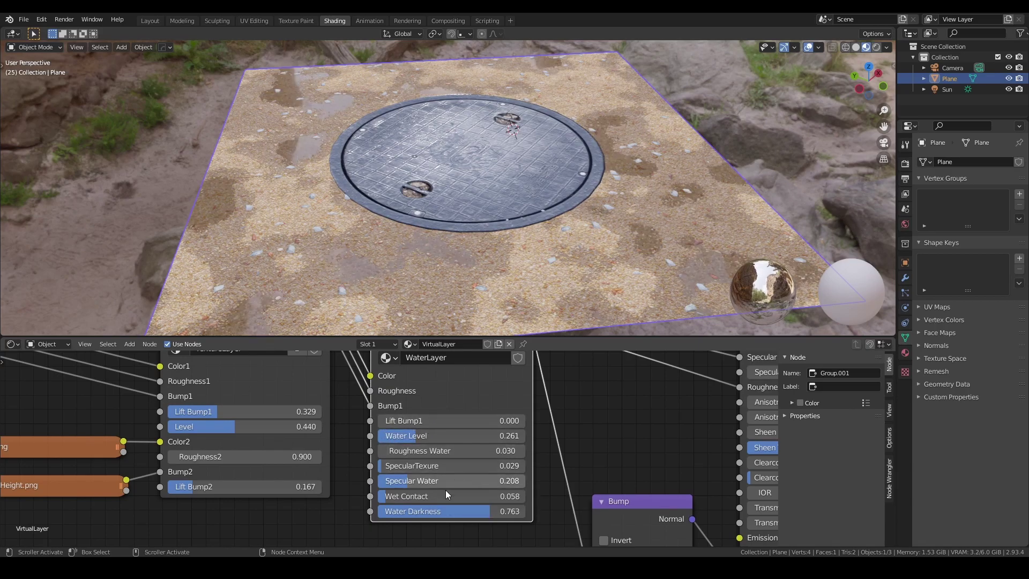
{"action": "scroll", "coordinate": [420, 501], "scroll_direction": "up", "scroll_amount": 2}
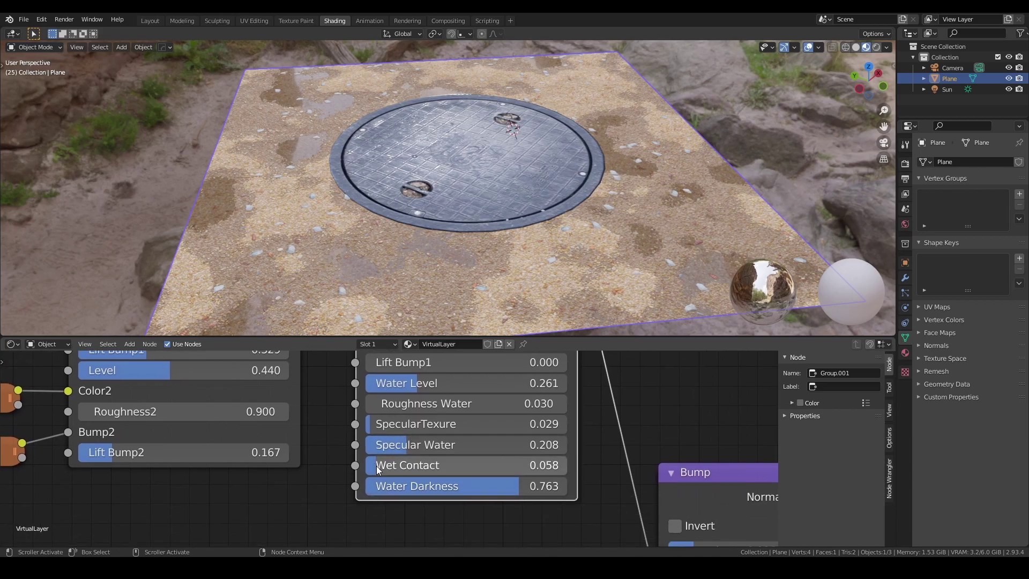
{"action": "left_click_drag", "start_coordinate": [376, 465], "coordinate": [369, 465]}
{"action": "middle_click_drag", "start_coordinate": [428, 280], "coordinate": [465, 256]}
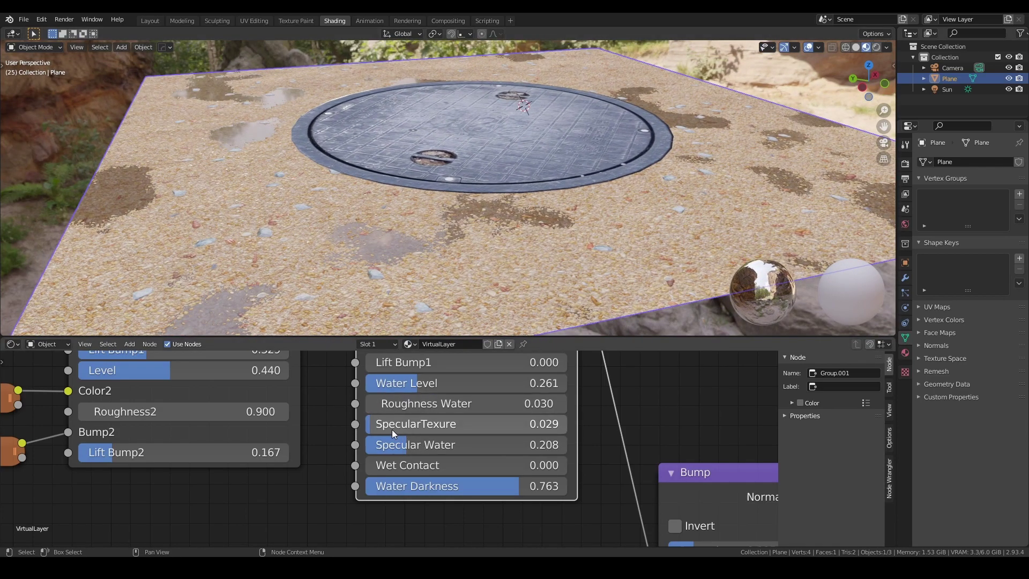
{"action": "left_click_drag", "start_coordinate": [461, 465], "coordinate": [472, 465]}
{"action": "scroll", "coordinate": [484, 181], "scroll_direction": "down", "scroll_amount": 3}
Deepen Water Darkness to 0.802 for darker wet patches
{"action": "middle_click_drag", "start_coordinate": [484, 181], "coordinate": [542, 199]}
{"action": "mouse_move", "coordinate": [521, 488]}
{"action": "left_mouse_down"}
{"action": "mouse_move", "coordinate": [543, 488]}
{"action": "mouse_move", "coordinate": [525, 488]}
{"action": "mouse_move", "coordinate": [534, 486]}
{"action": "left_mouse_up"}
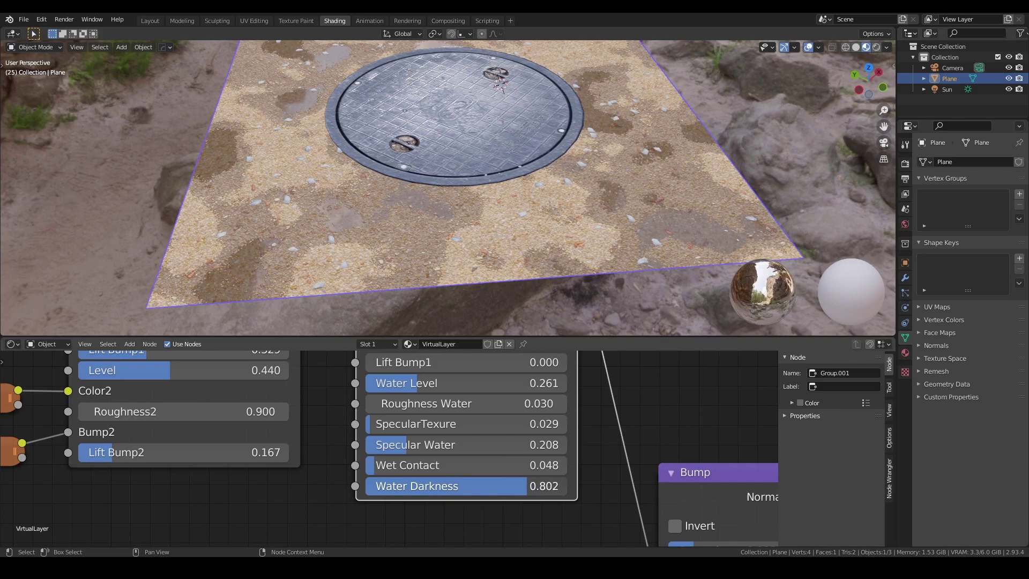
{"action": "middle_click_drag", "start_coordinate": [381, 434], "coordinate": [365, 458]}
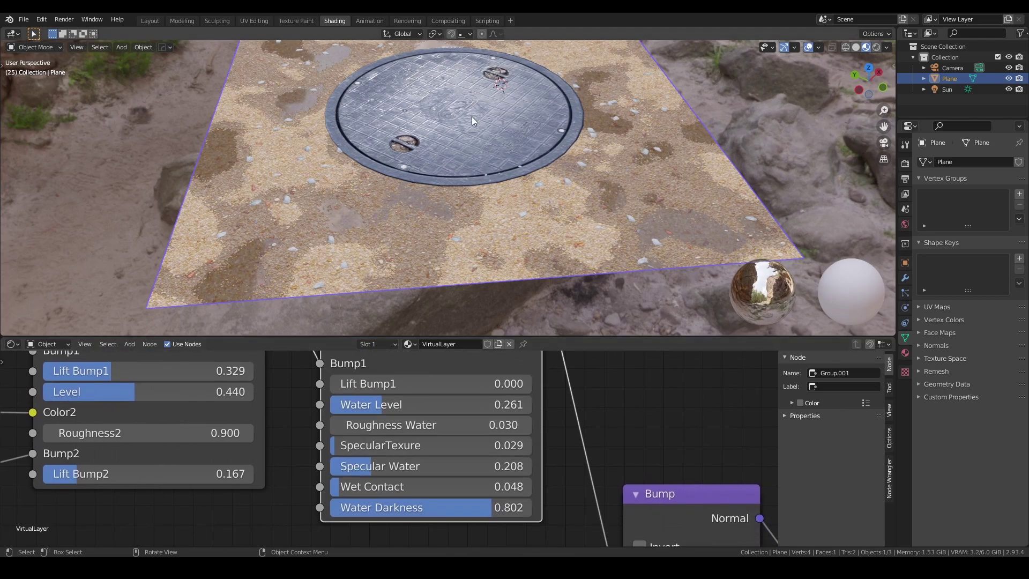
Test higher SpecularTexure and Specular Water shine, then return SpecularTexure to 0.024, keeping Specular Water at 0.208
{"action": "middle_click_drag", "start_coordinate": [472, 121], "coordinate": [502, 223]}
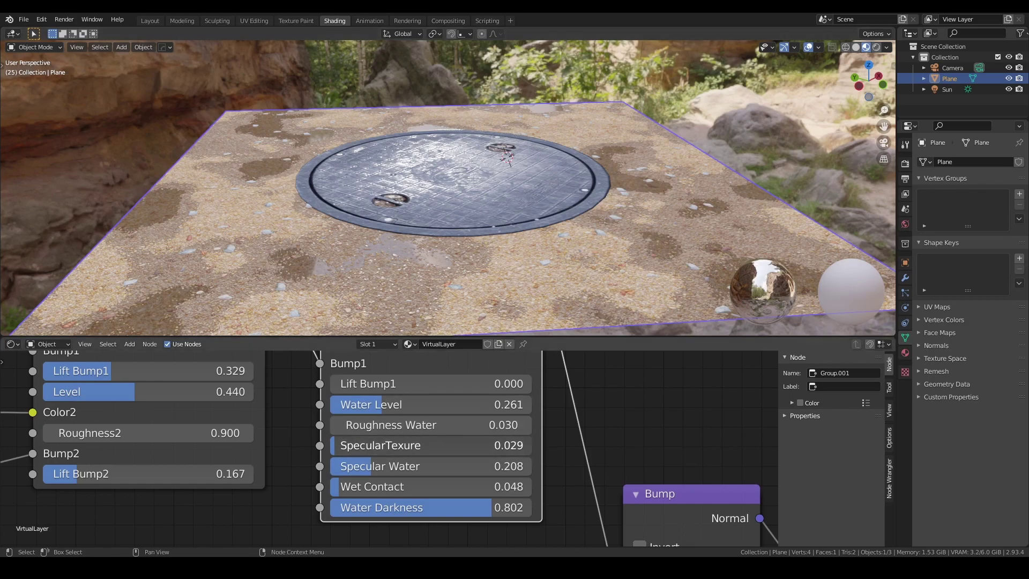
{"action": "mouse_move", "coordinate": [335, 446]}
{"action": "left_mouse_down"}
{"action": "mouse_move", "coordinate": [569, 446]}
{"action": "mouse_move", "coordinate": [333, 445]}
{"action": "mouse_move", "coordinate": [346, 452]}
{"action": "left_mouse_up"}
{"action": "scroll", "coordinate": [346, 451], "scroll_direction": "down", "scroll_amount": 2}
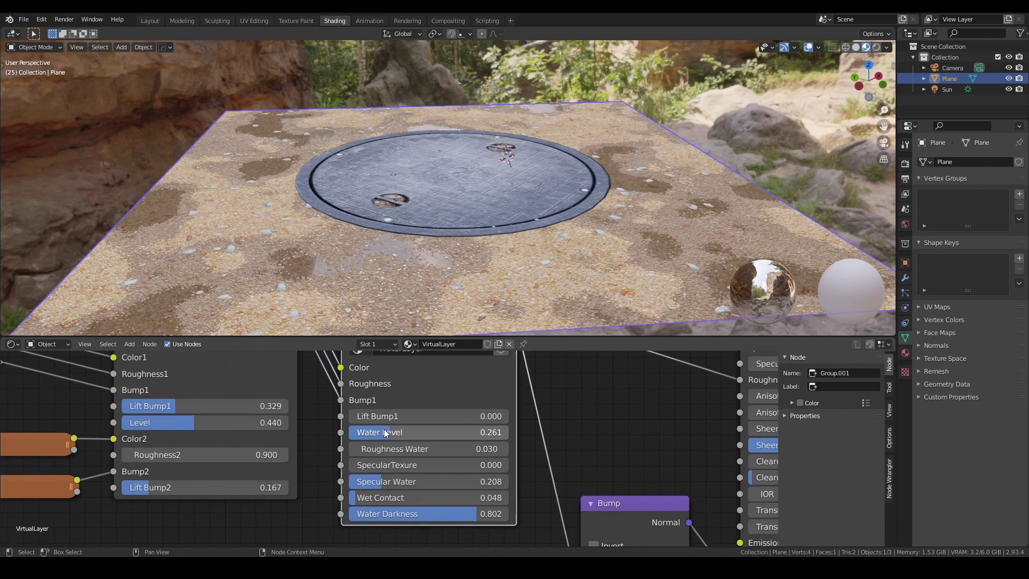
{"action": "scroll", "coordinate": [343, 423], "scroll_direction": "up", "scroll_amount": 2}
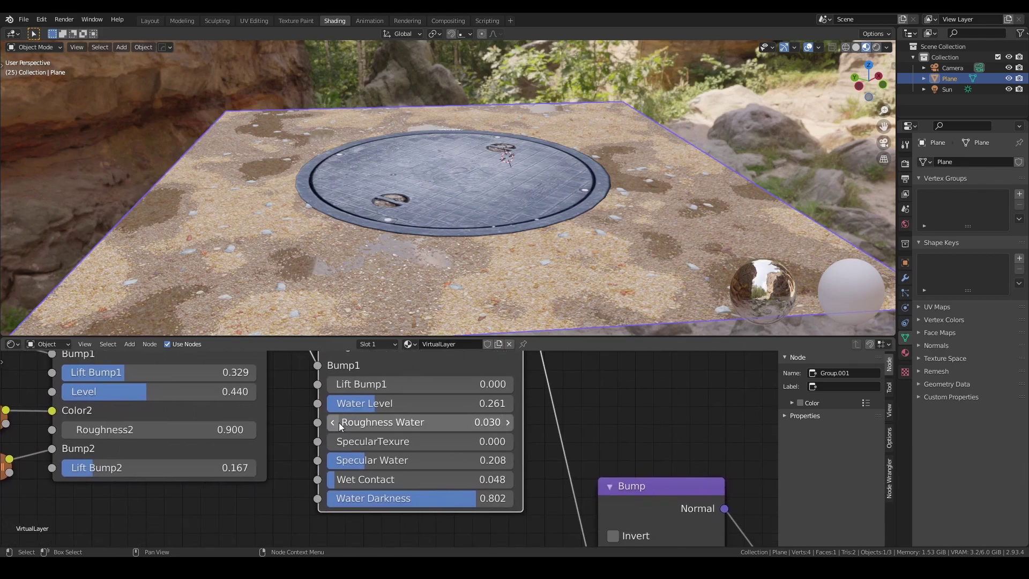
{"action": "mouse_move", "coordinate": [366, 460]}
{"action": "left_mouse_down"}
{"action": "mouse_move", "coordinate": [468, 460]}
{"action": "mouse_move", "coordinate": [361, 460]}
{"action": "mouse_move", "coordinate": [348, 445]}
{"action": "mouse_move", "coordinate": [472, 444]}
{"action": "mouse_move", "coordinate": [362, 460]}
{"action": "left_mouse_up"}
{"action": "left_click_drag", "start_coordinate": [465, 441], "coordinate": [333, 441]}
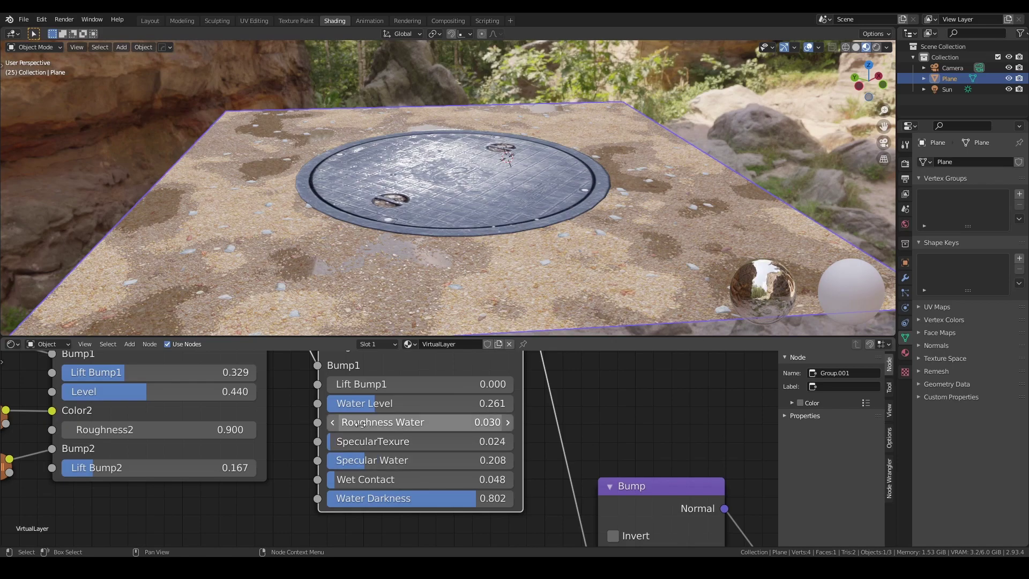
Shift the second TextureLayer node a few pixels left while viewing the whole tree
{"action": "scroll", "coordinate": [478, 462], "scroll_direction": "down", "scroll_amount": 6}
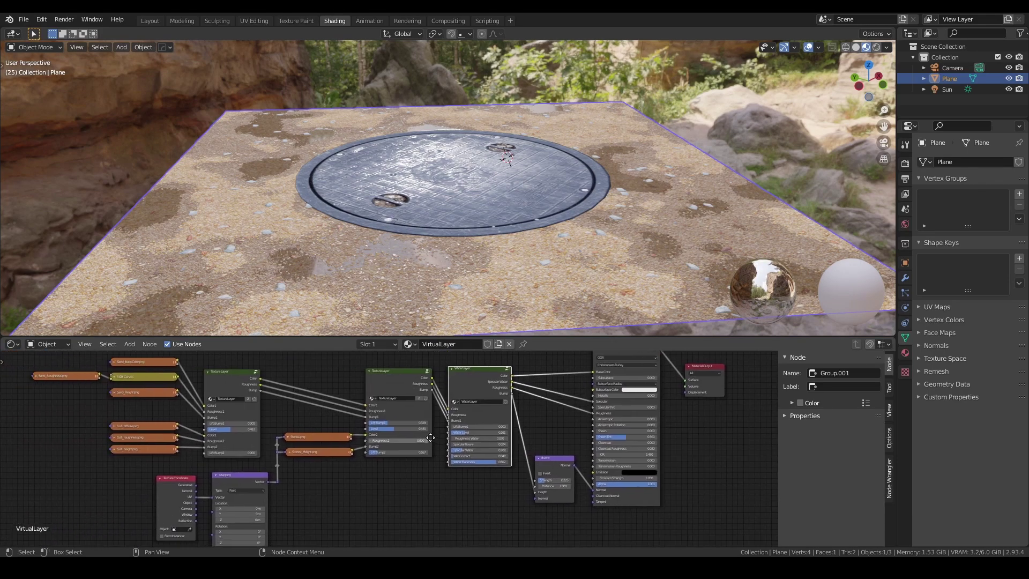
{"action": "scroll", "coordinate": [466, 441], "scroll_direction": "down", "scroll_amount": 3}
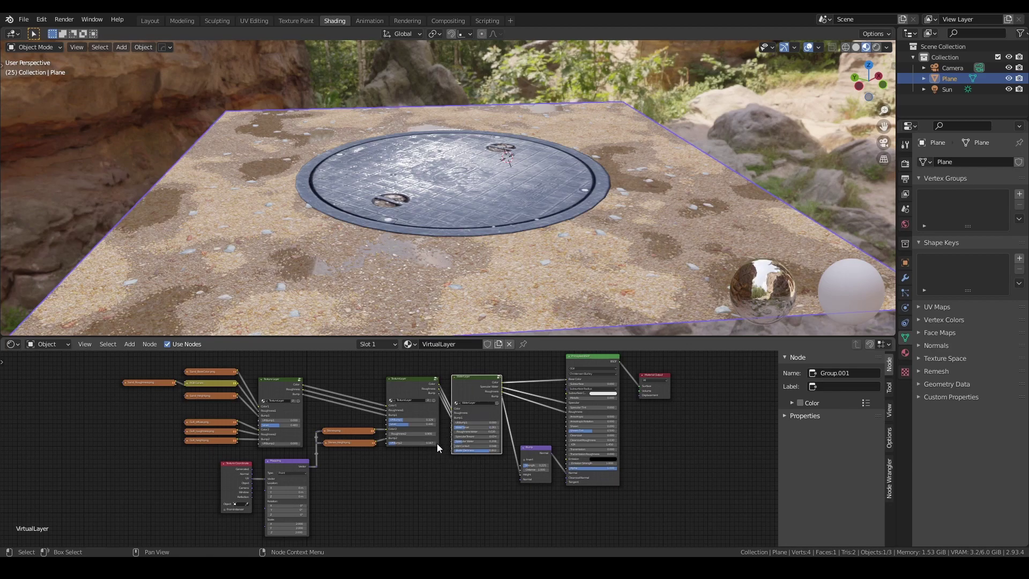
{"action": "left_click_drag", "start_coordinate": [421, 384], "coordinate": [417, 383]}
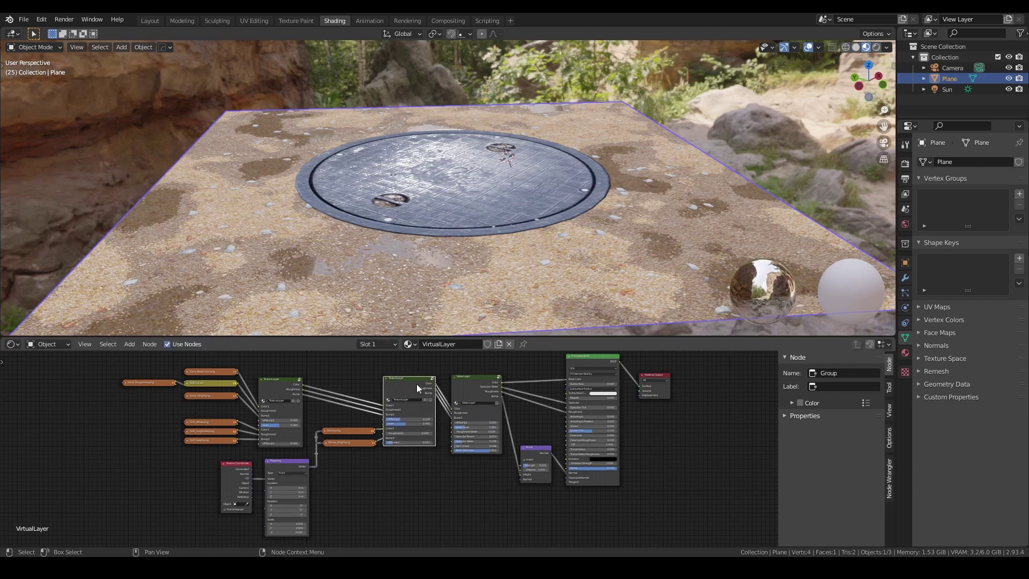
{"action": "middle_click_drag", "start_coordinate": [417, 384], "coordinate": [458, 461]}
{"action": "scroll", "coordinate": [426, 480], "scroll_direction": "up", "scroll_amount": 3}
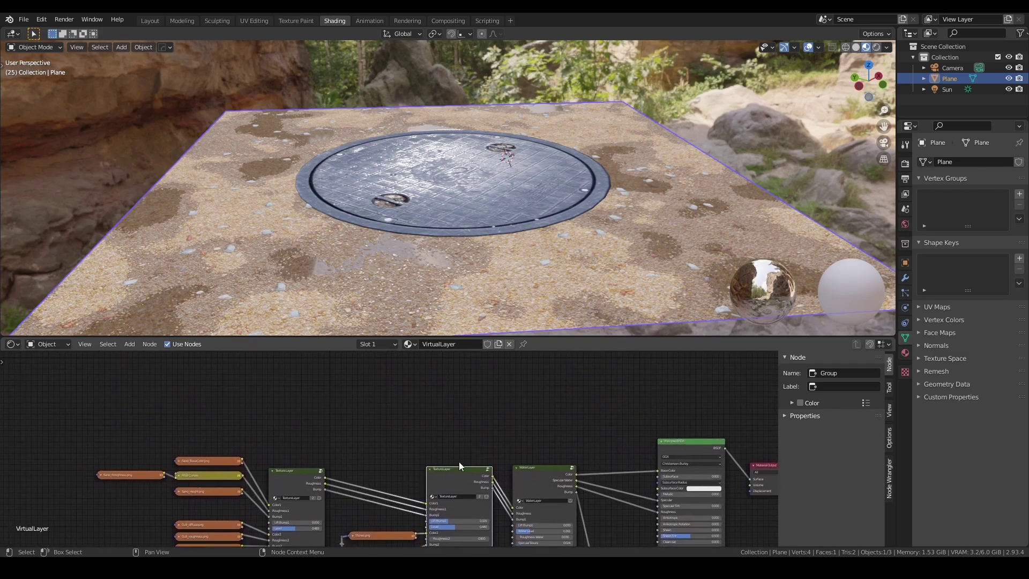
{"action": "scroll", "coordinate": [382, 395], "scroll_direction": "up", "scroll_amount": 3}
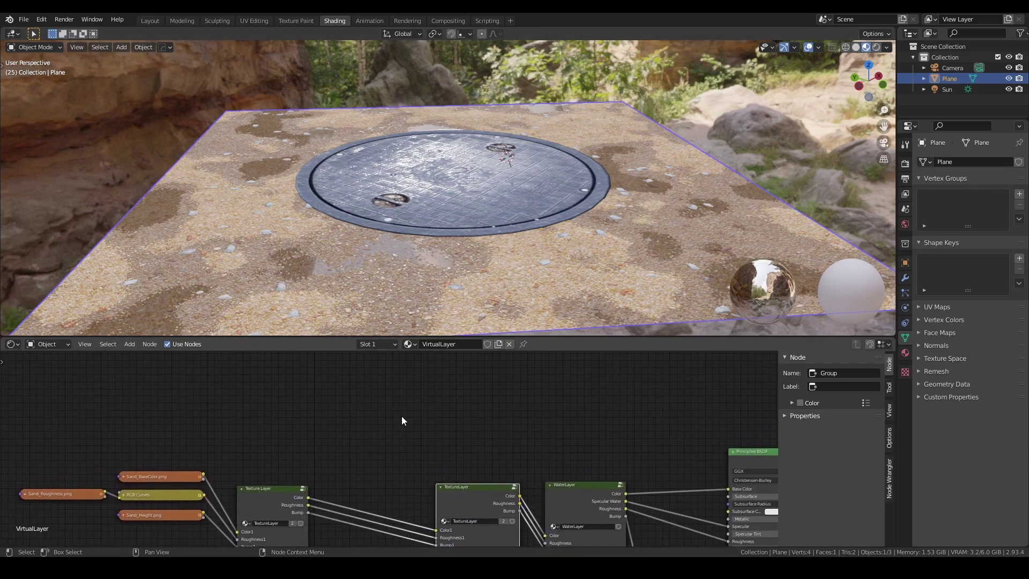
Add a TextureLayer group node above the existing material chain
{"action": "key", "text": "shift+a"}
{"action": "mouse_move", "coordinate": [375, 501]}
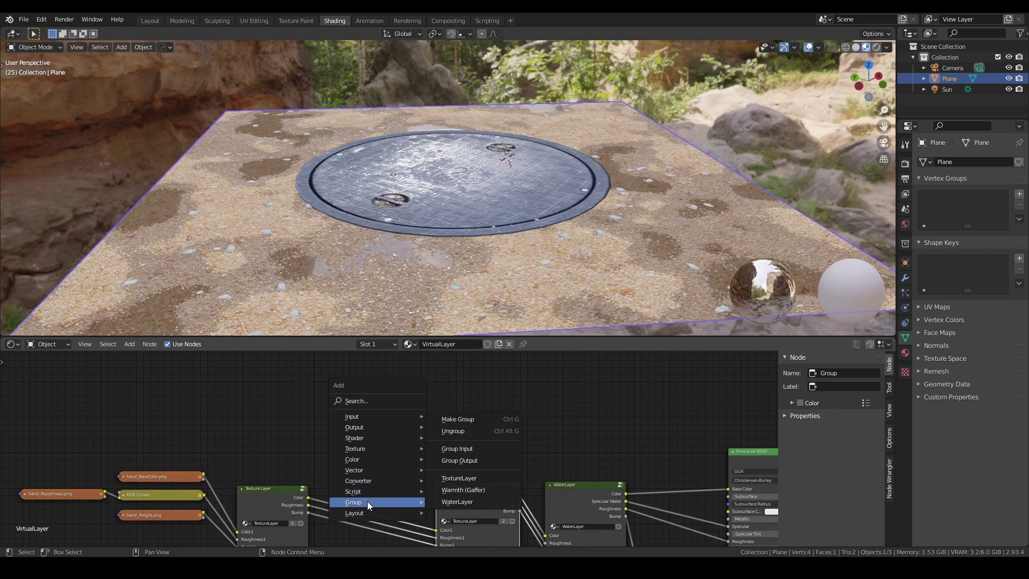
{"action": "left_click", "coordinate": [474, 478]}
{"action": "left_click", "coordinate": [393, 441]}
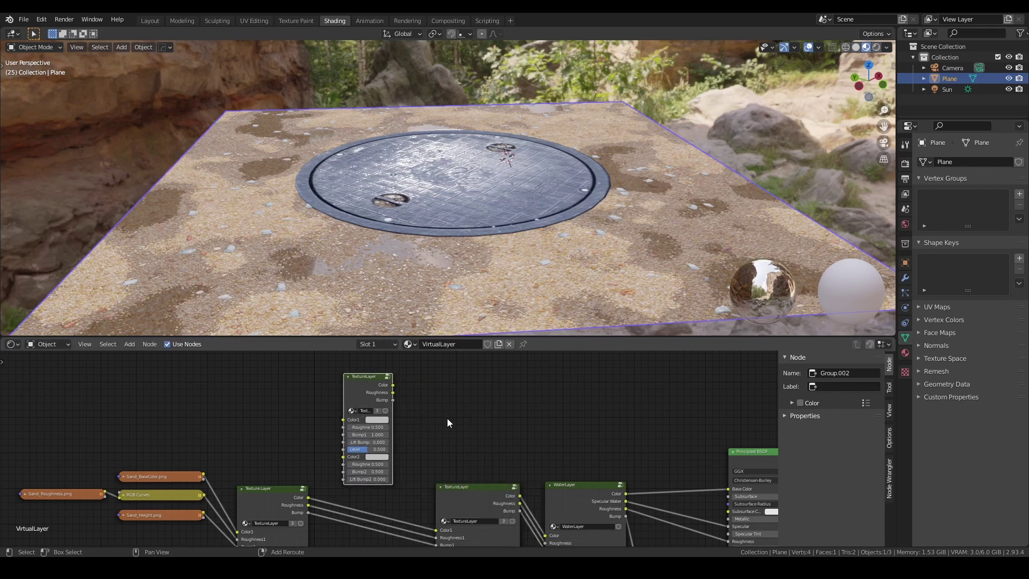
Add a WaterLayer group node beside it and frame all nodes
{"action": "key", "text": "shift+a"}
{"action": "left_click", "coordinate": [514, 501]}
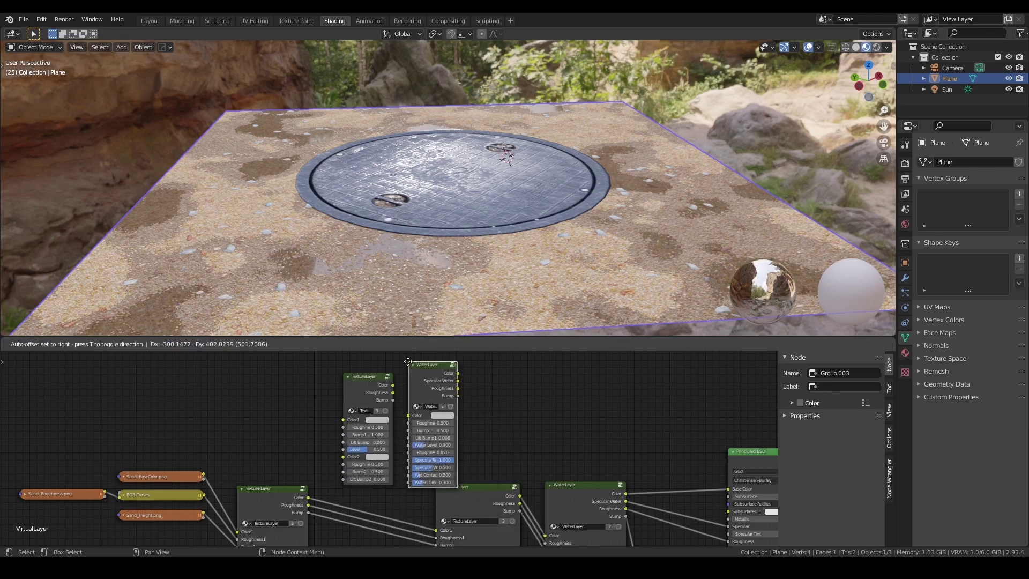
{"action": "left_click", "coordinate": [451, 420]}
{"action": "key", "text": "Home"}
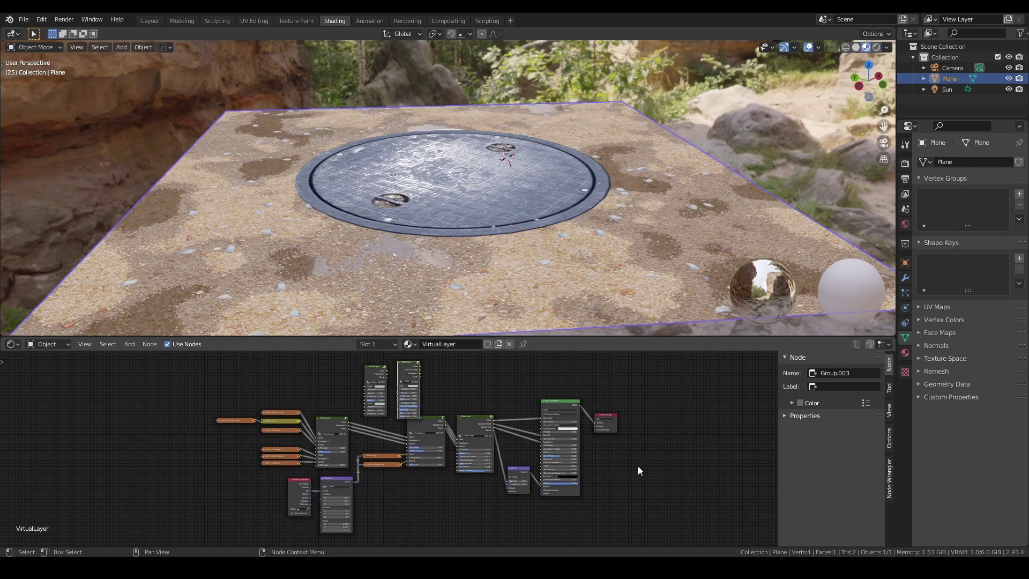